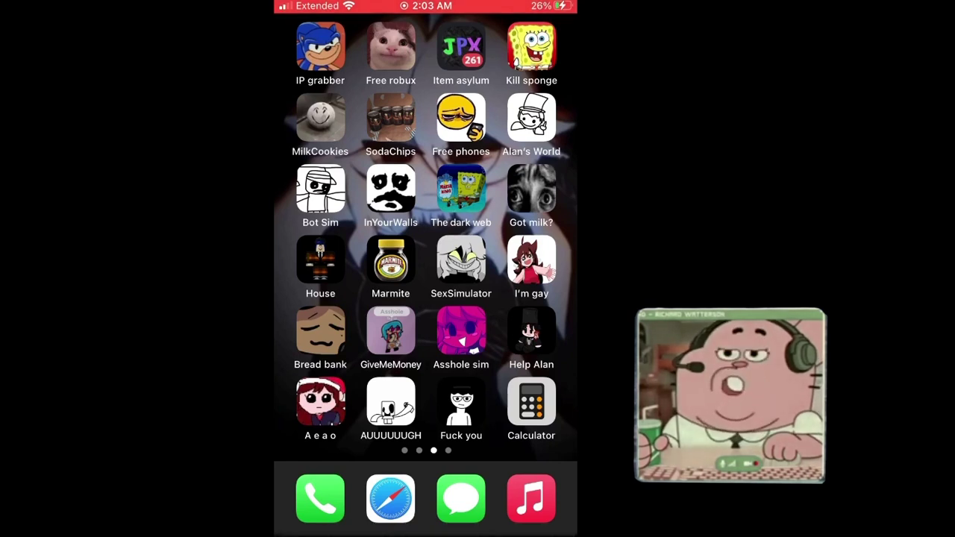
Launch the calculator and enter 18 × 59.
{"action": "left_click", "coordinate": [531, 402]}
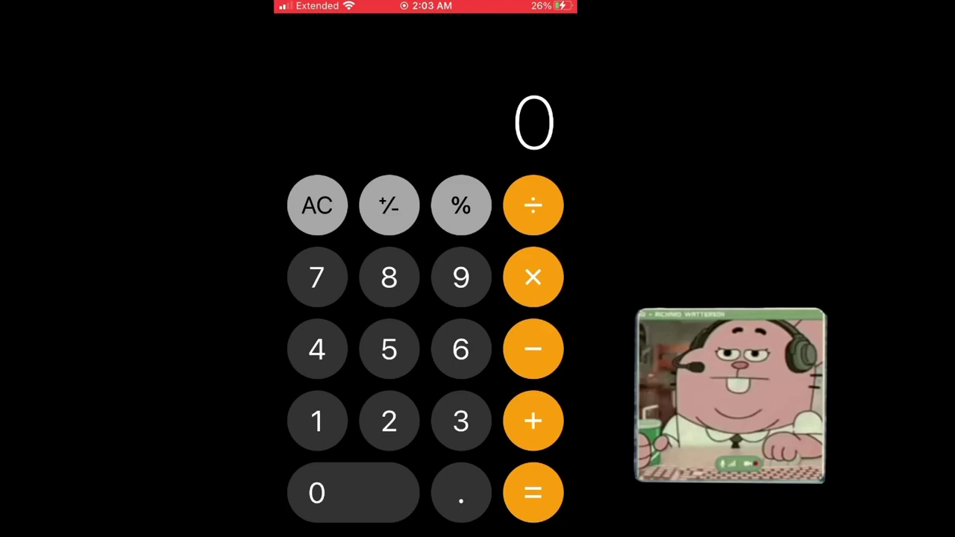
{"action": "left_click", "coordinate": [317, 421]}
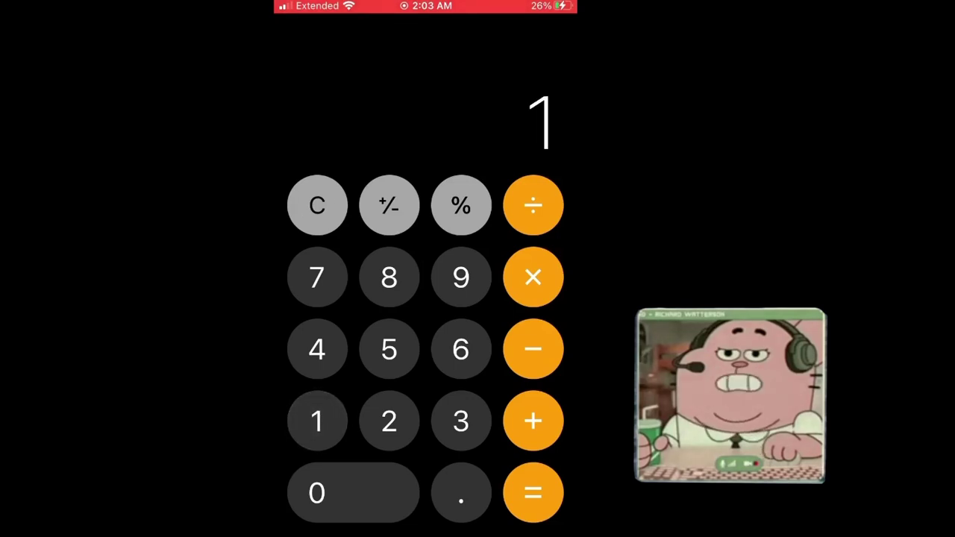
{"action": "left_click", "coordinate": [389, 277]}
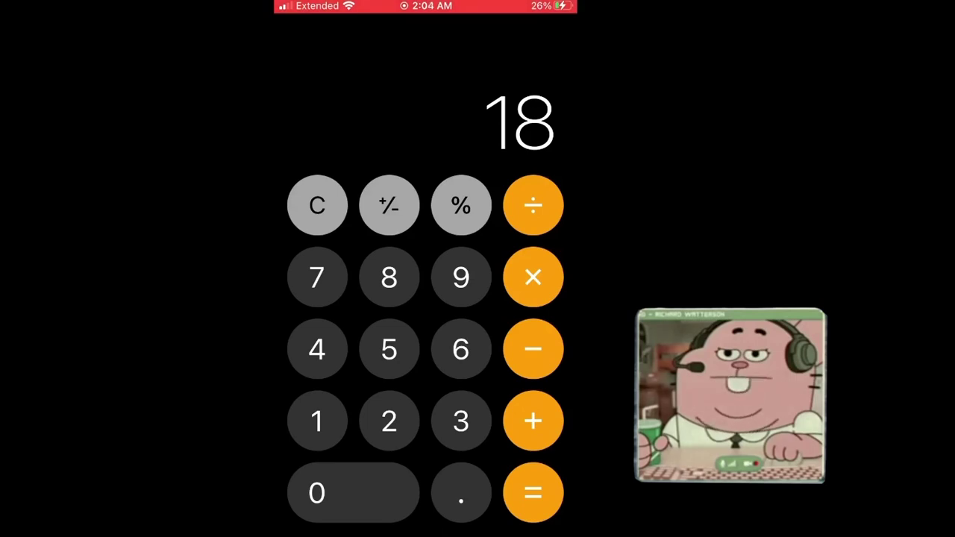
{"action": "left_click", "coordinate": [532, 277]}
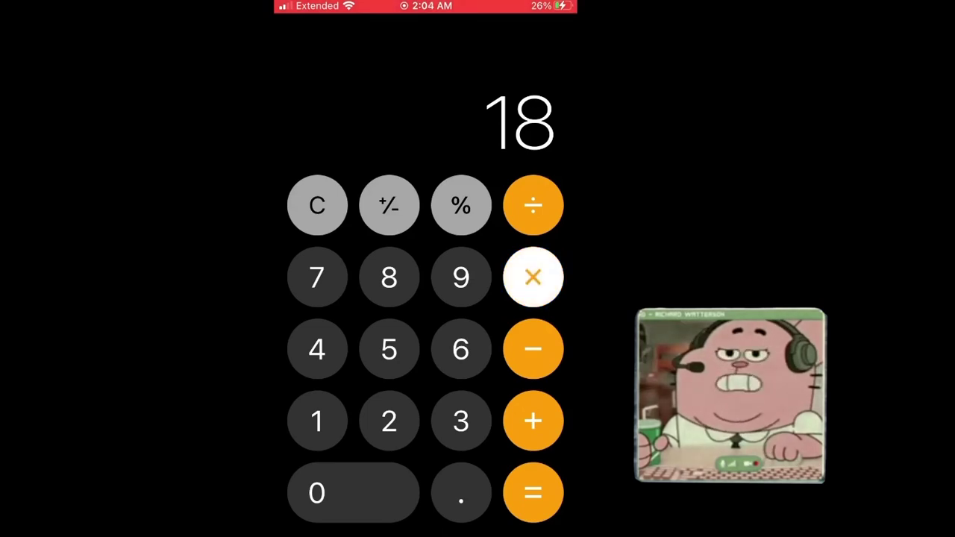
{"action": "left_click", "coordinate": [388, 349]}
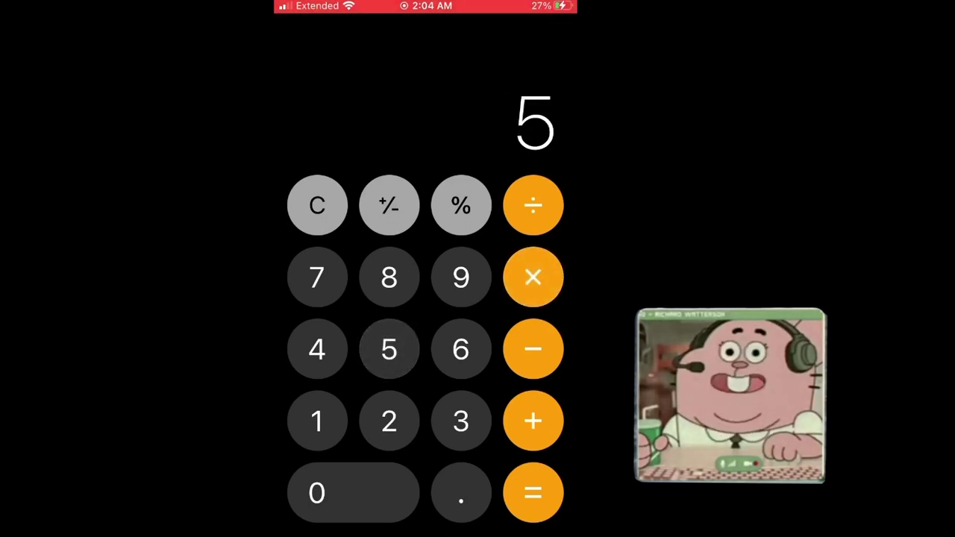
{"action": "left_click", "coordinate": [460, 277]}
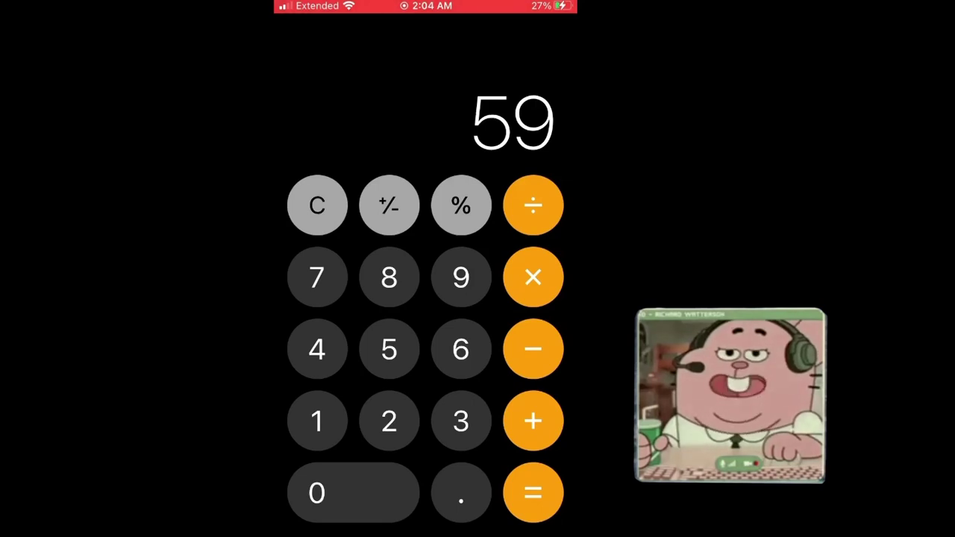
{"action": "left_click", "coordinate": [533, 492]}
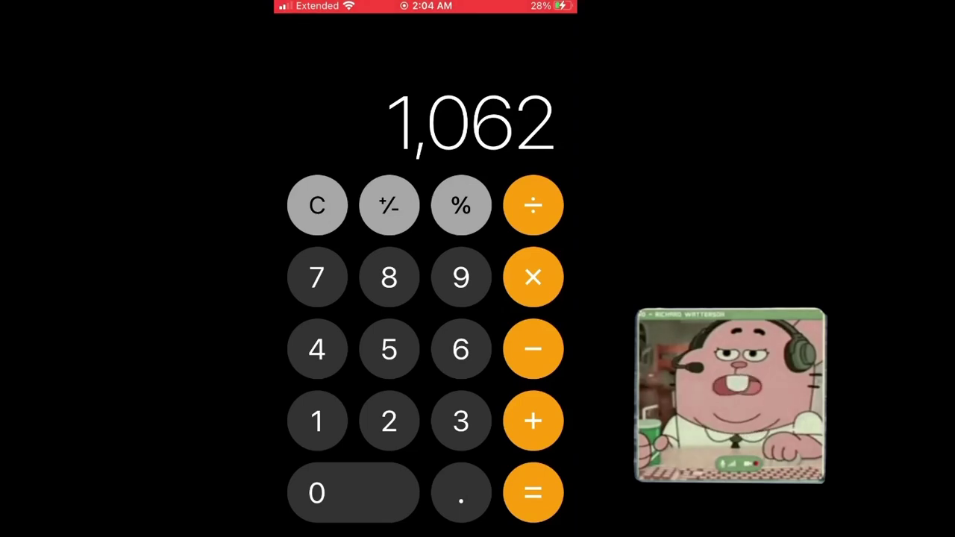
Divide the current value by 0 and compute it, producing Error on the display.
{"action": "left_click", "coordinate": [533, 205]}
{"action": "left_click", "coordinate": [353, 492]}
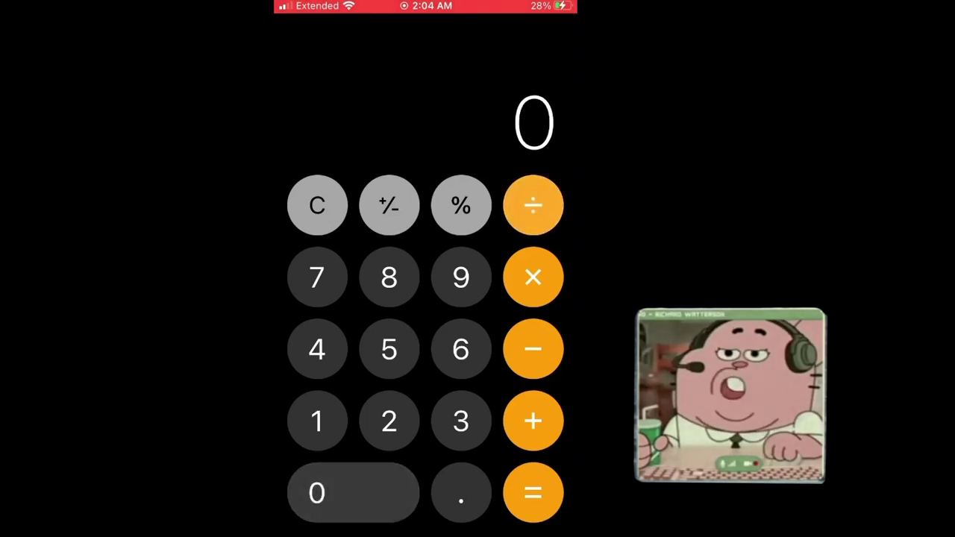
{"action": "left_click", "coordinate": [532, 492]}
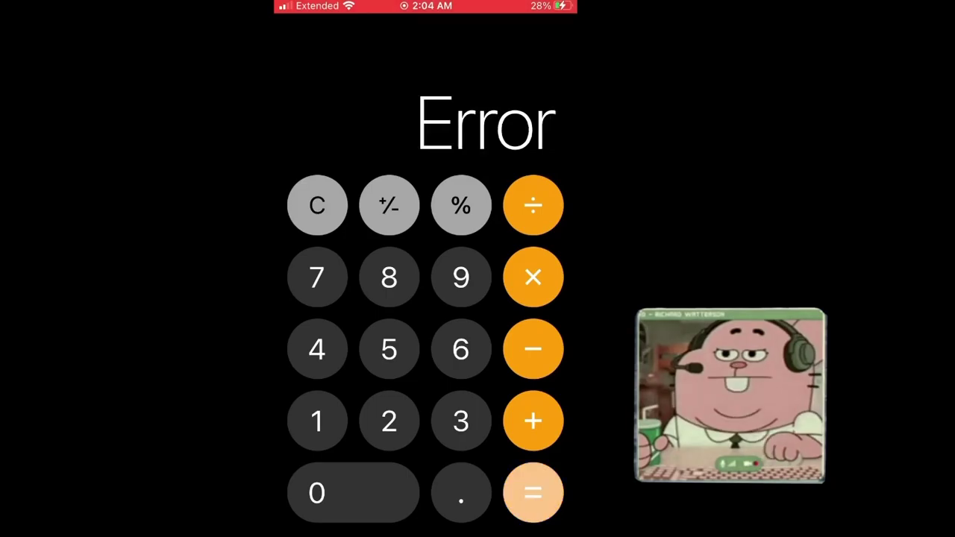